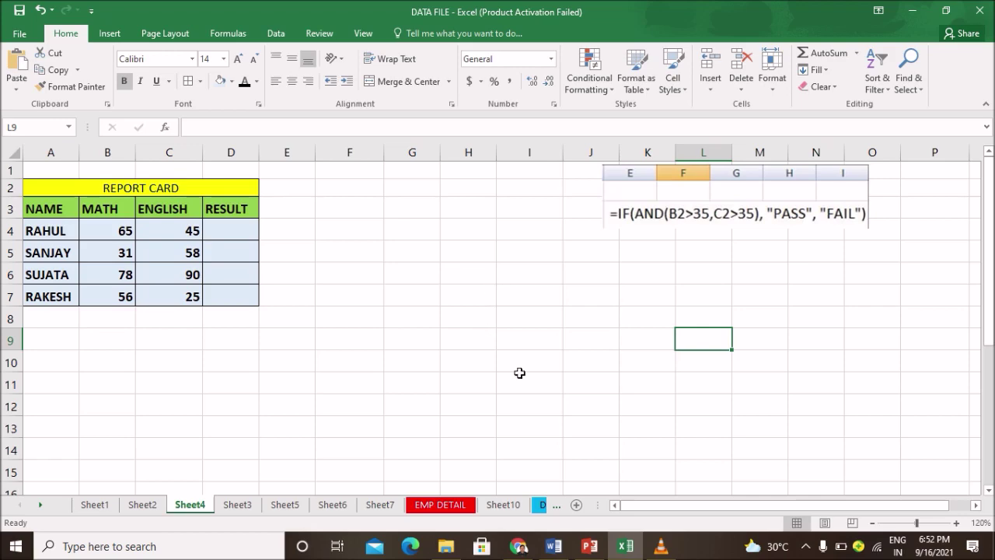
# - Read through the AND function notes in Word's 'print' document down to the four-student PASS/FAIL table image
pyautogui.click(560, 556)
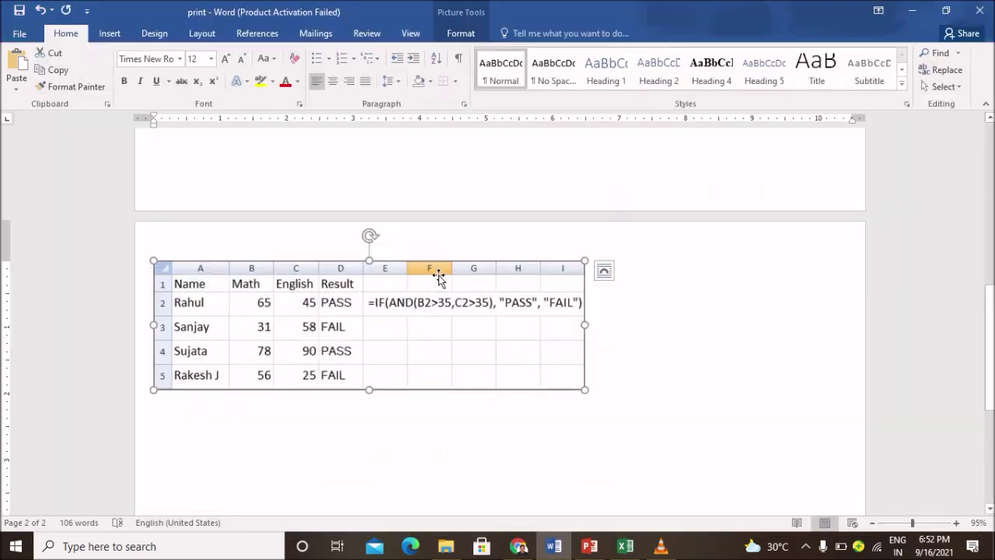
pyautogui.scroll(3, 637, 311)
pyautogui.scroll(5, 640, 313)
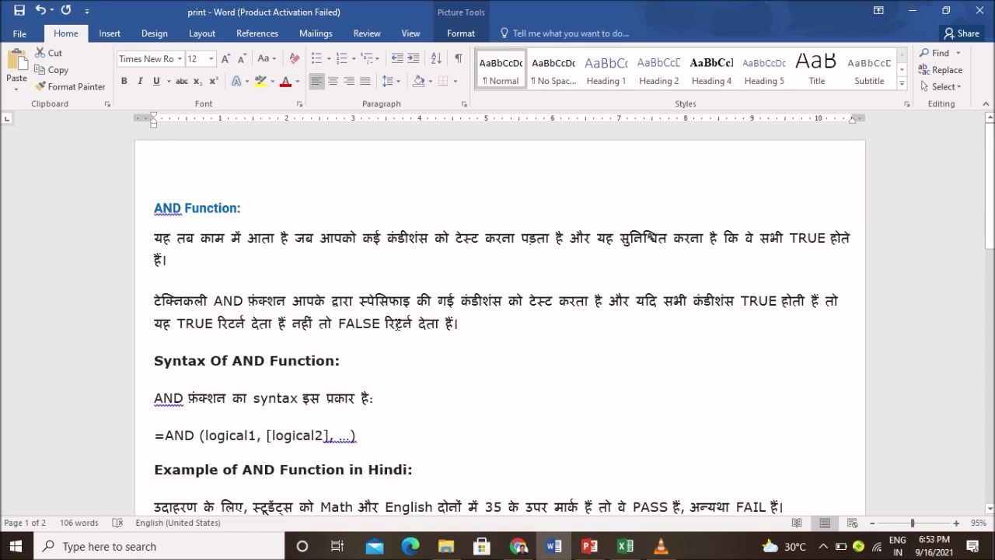
pyautogui.scroll(-3, 398, 325)
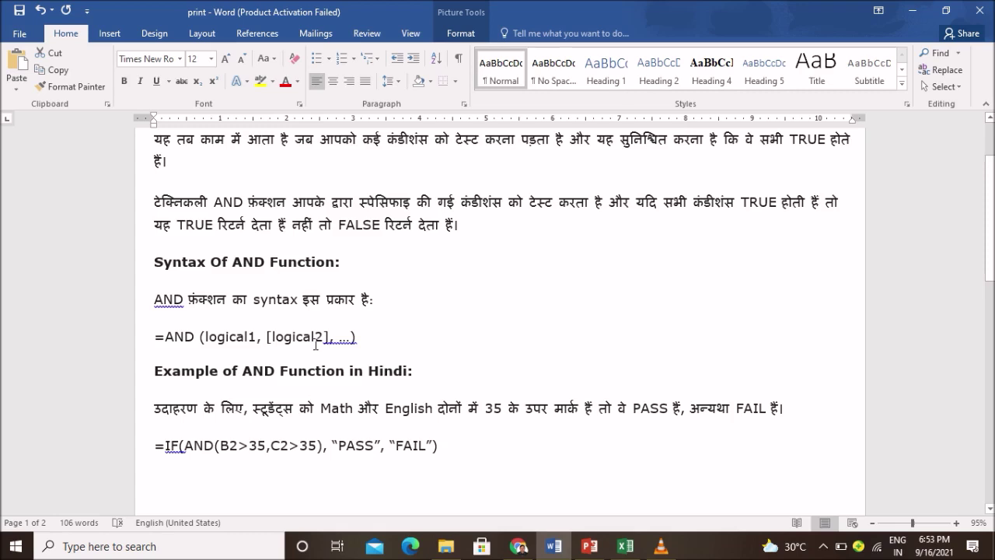
pyautogui.scroll(-5, 477, 399)
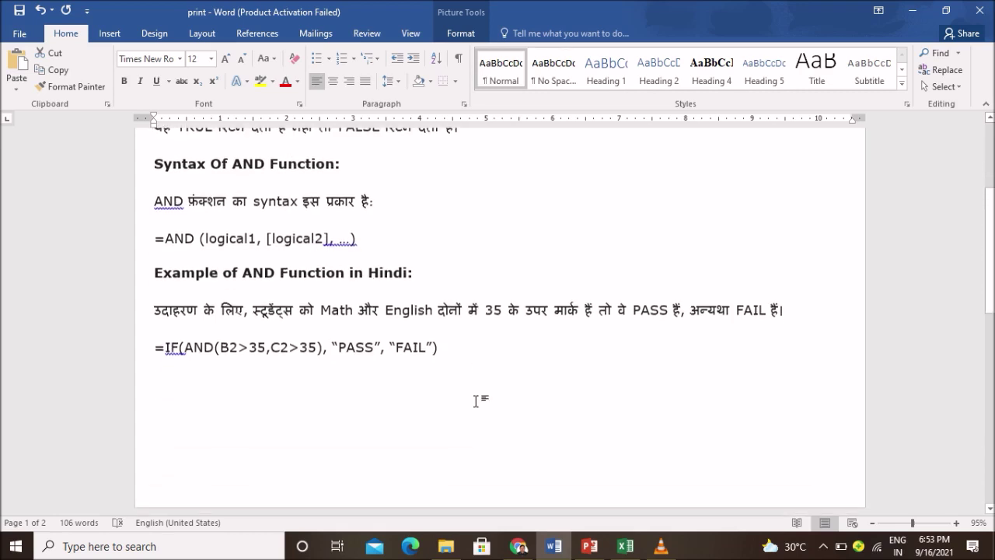
pyautogui.scroll(-4, 451, 417)
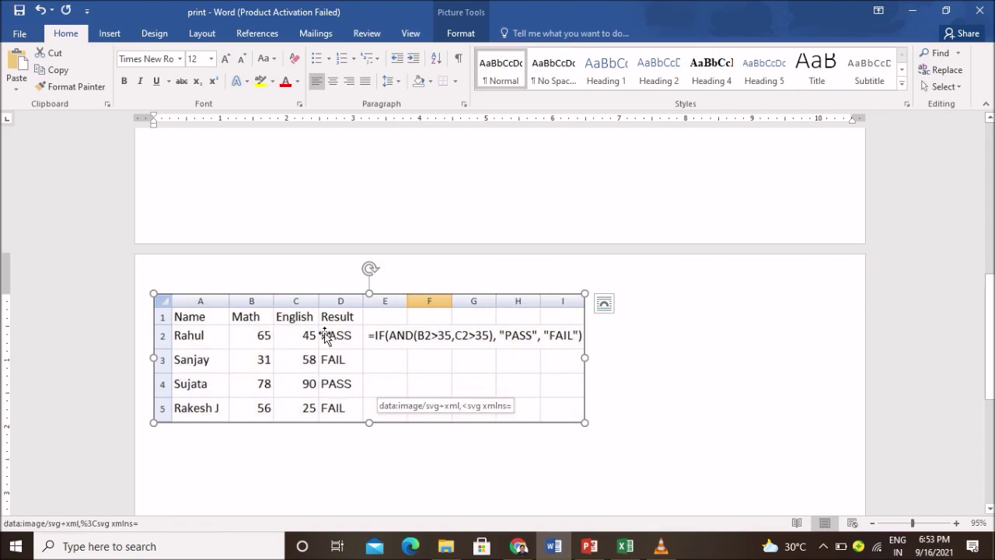
pyautogui.scroll(3, 335, 330)
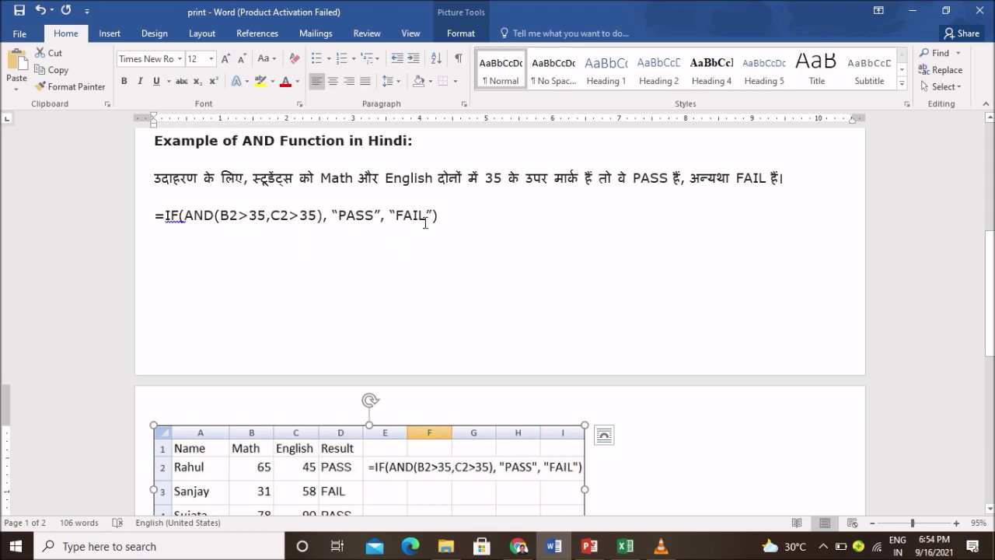
pyautogui.scroll(-2, 414, 429)
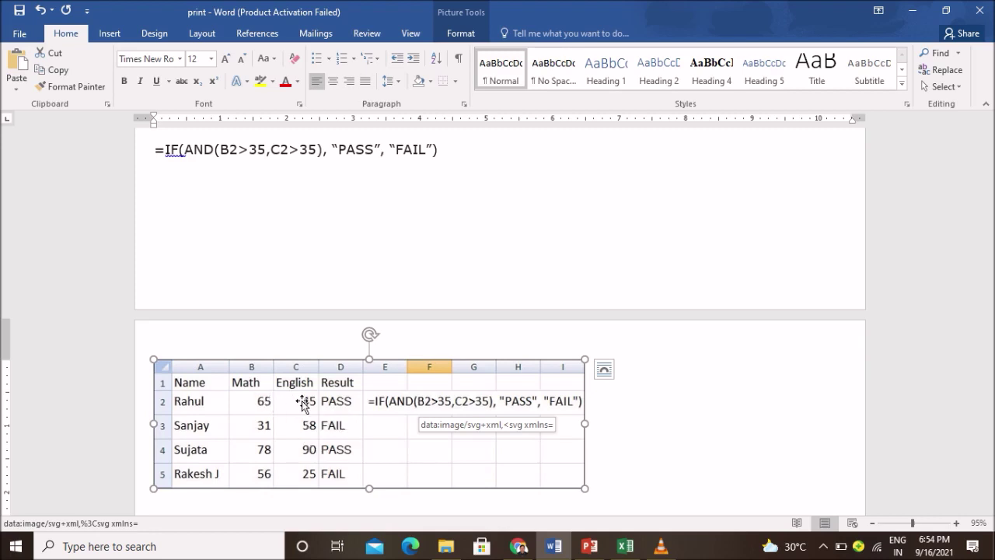
pyautogui.click(630, 554)
pyautogui.click(429, 321)
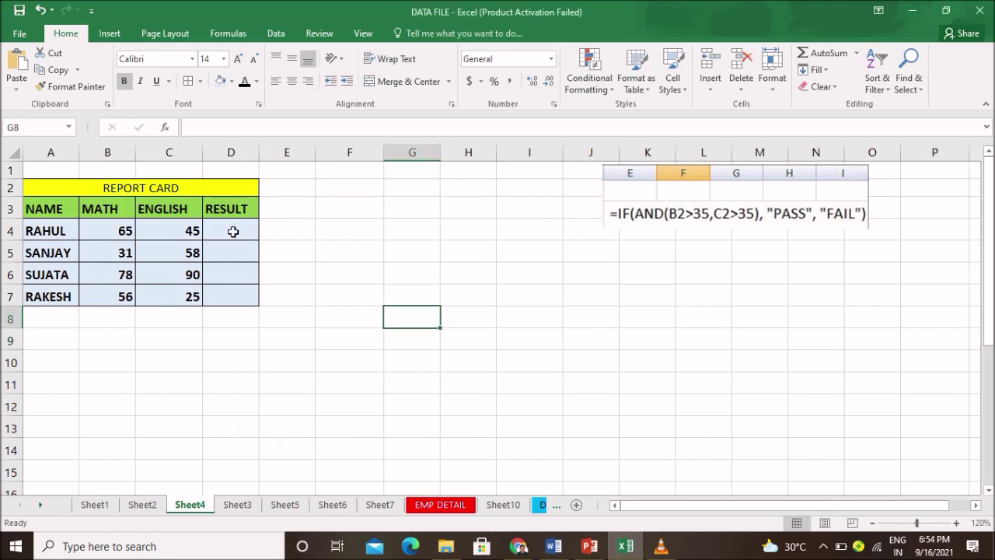
# - Start the D4 RESULT formula as =IF(AND(, with the cursor placed after AND's bracket
pyautogui.click(233, 232)
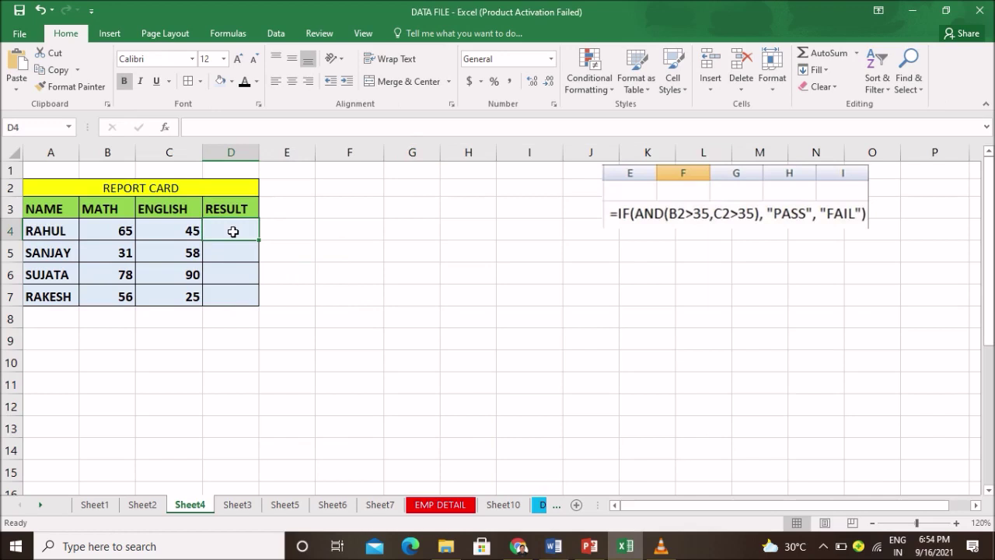
pyautogui.write('=')
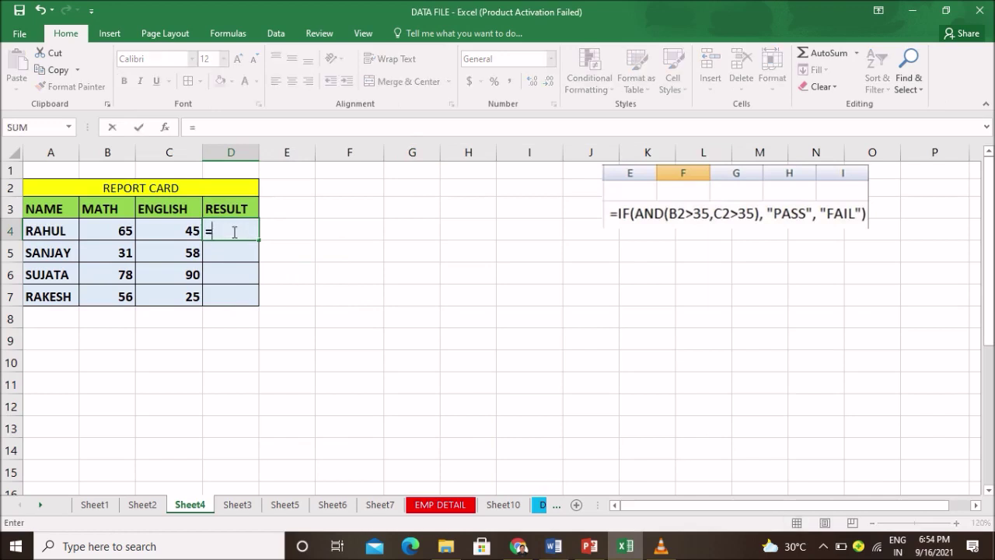
pyautogui.write('IF(')
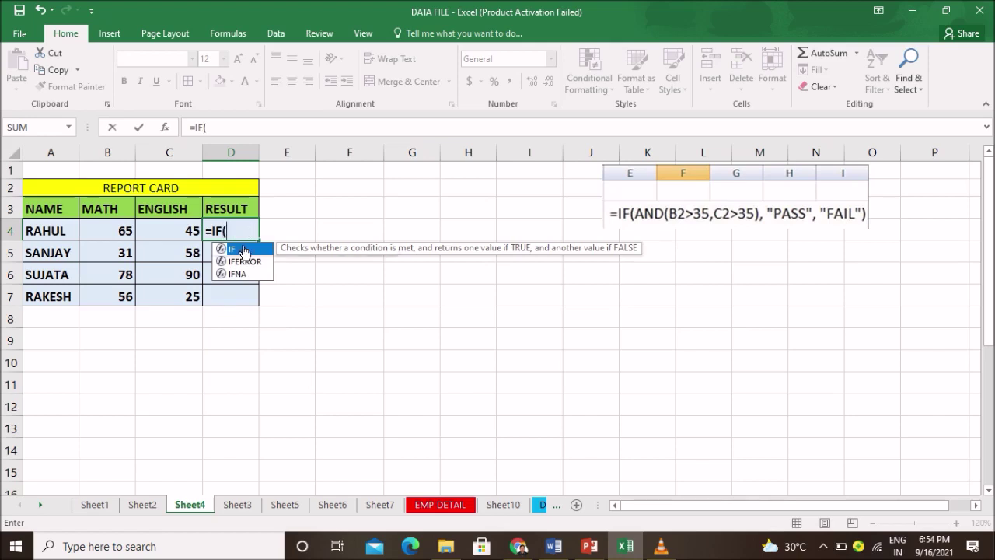
pyautogui.doubleClick(243, 249)
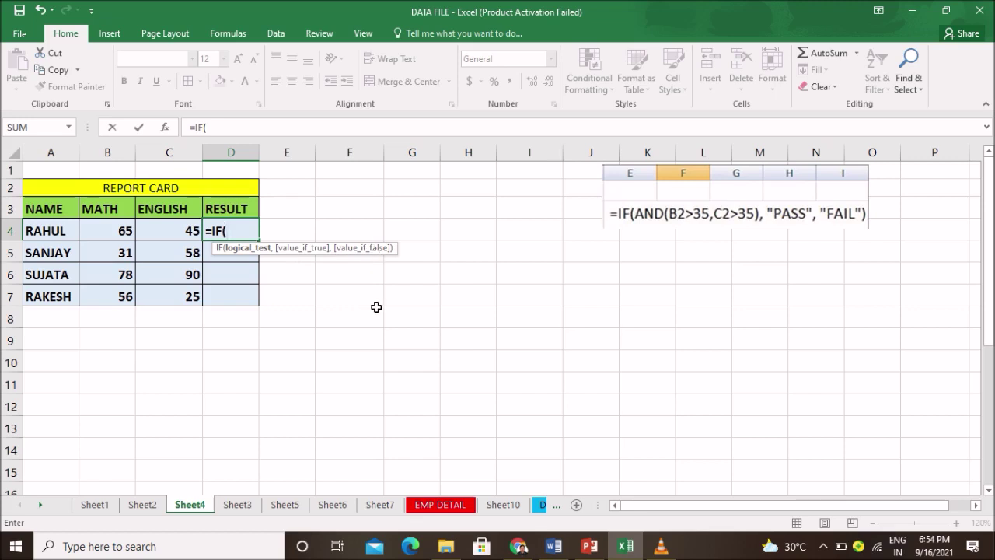
pyautogui.write('AND')
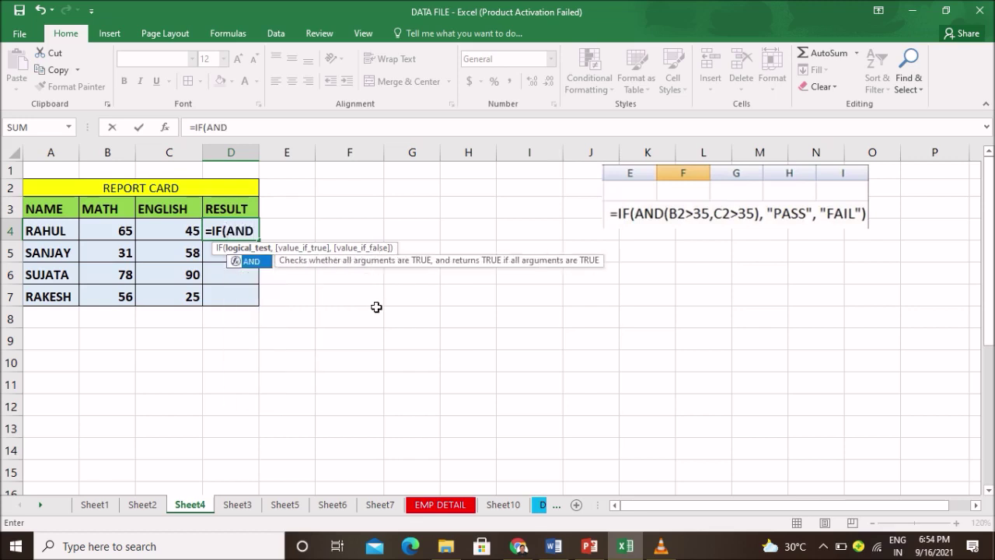
pyautogui.write('(')
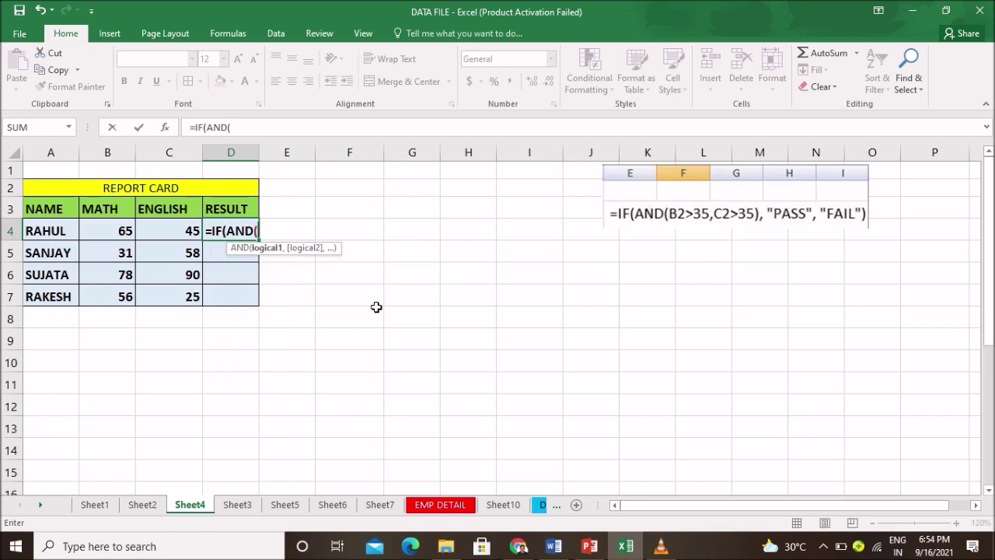
pyautogui.click(245, 230)
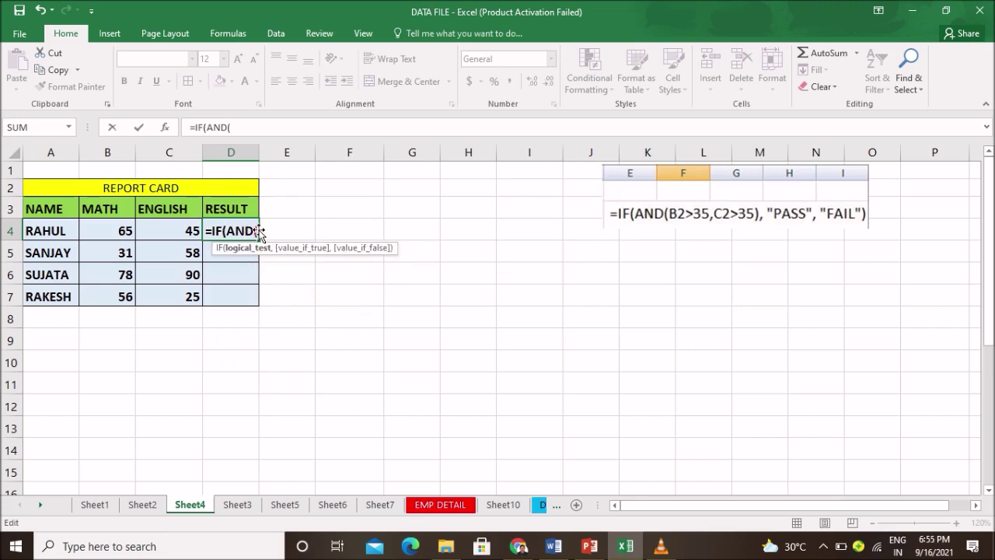
pyautogui.press('Right')
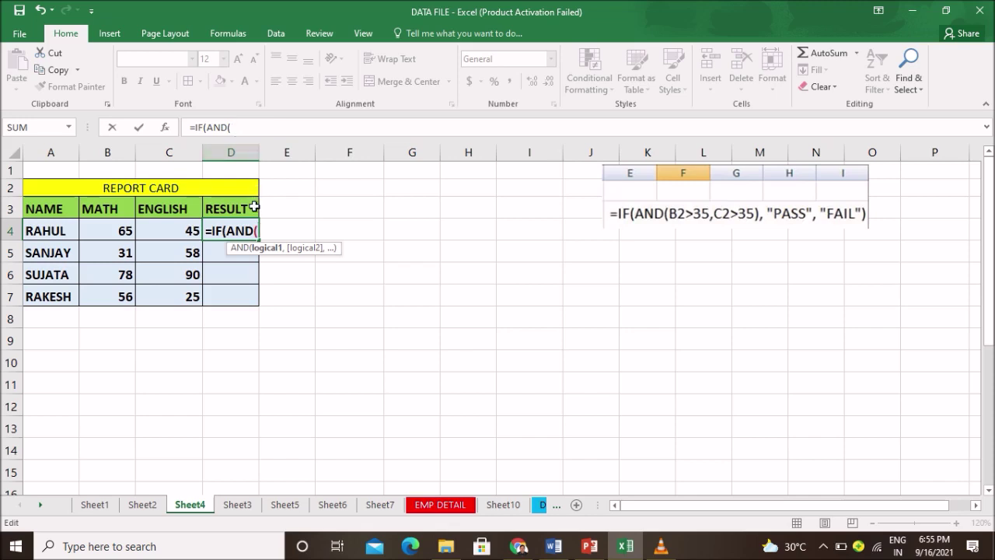
# - Complete D4 as =IF(AND(B4>35,C4>35),"PASS","FAIL") and commit it, showing PASS for the first student
pyautogui.click(124, 231)
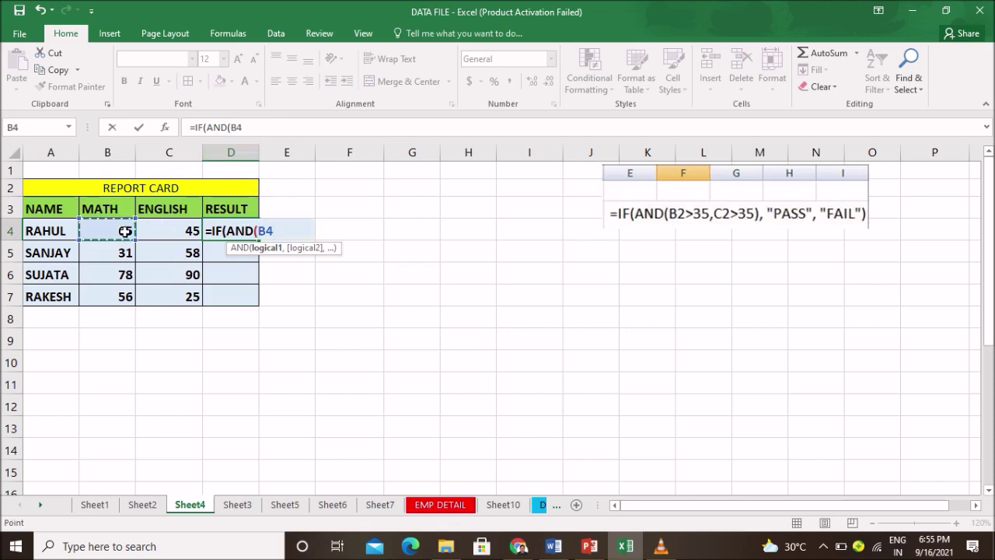
pyautogui.write('>')
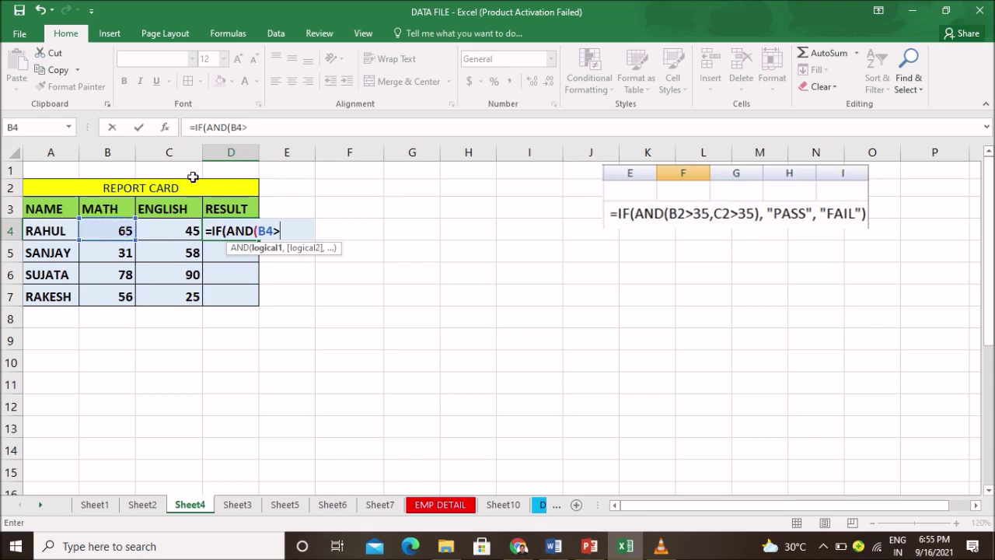
pyautogui.click(255, 129)
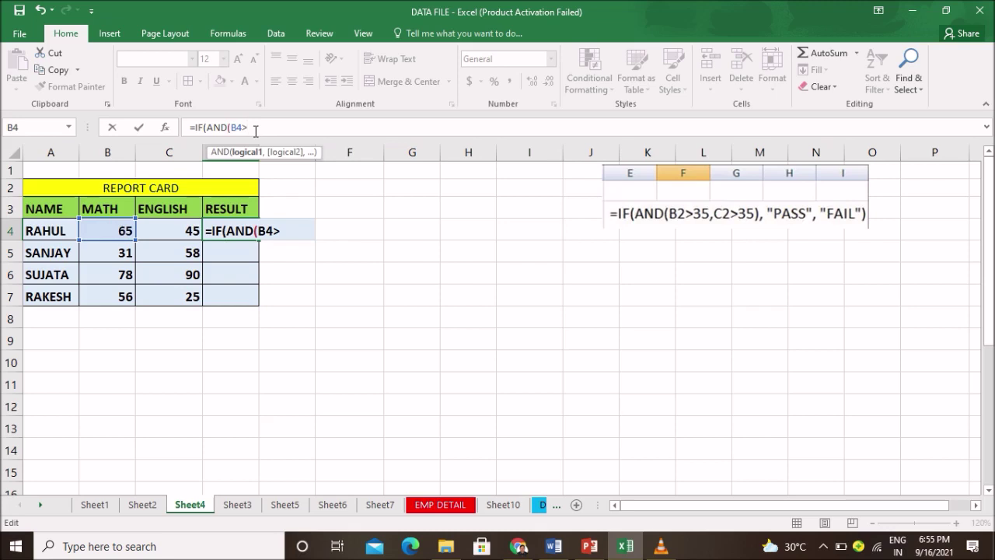
pyautogui.write('35')
pyautogui.write(',')
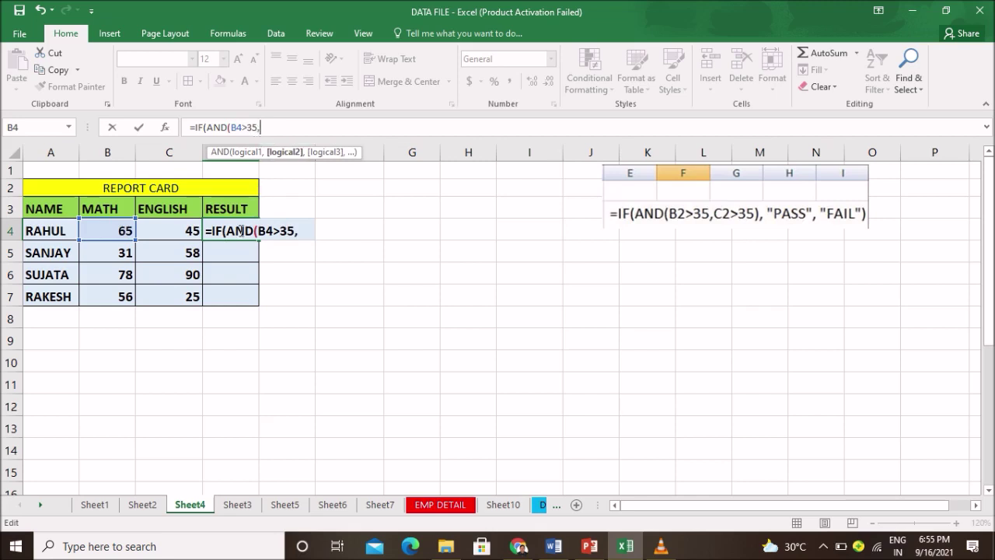
pyautogui.click(178, 230)
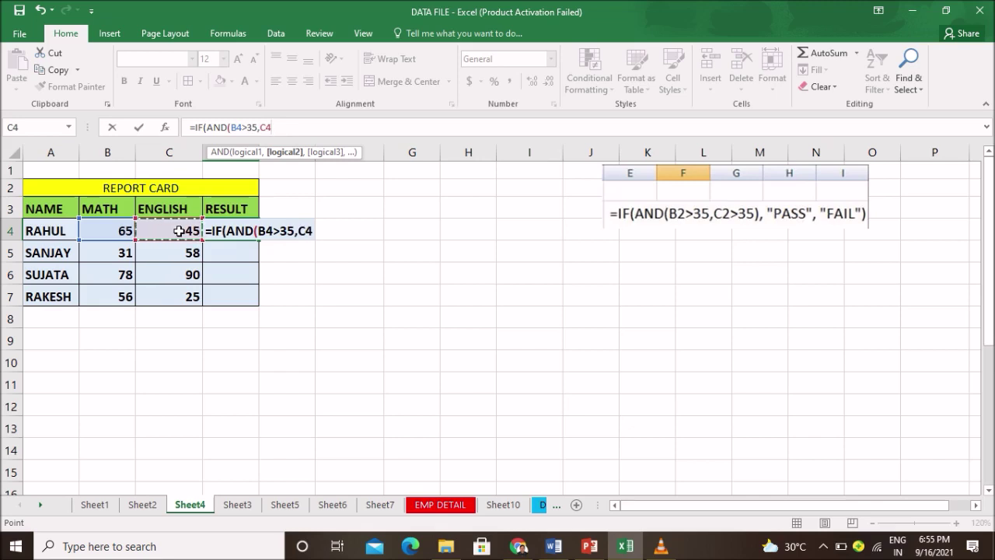
pyautogui.write('>')
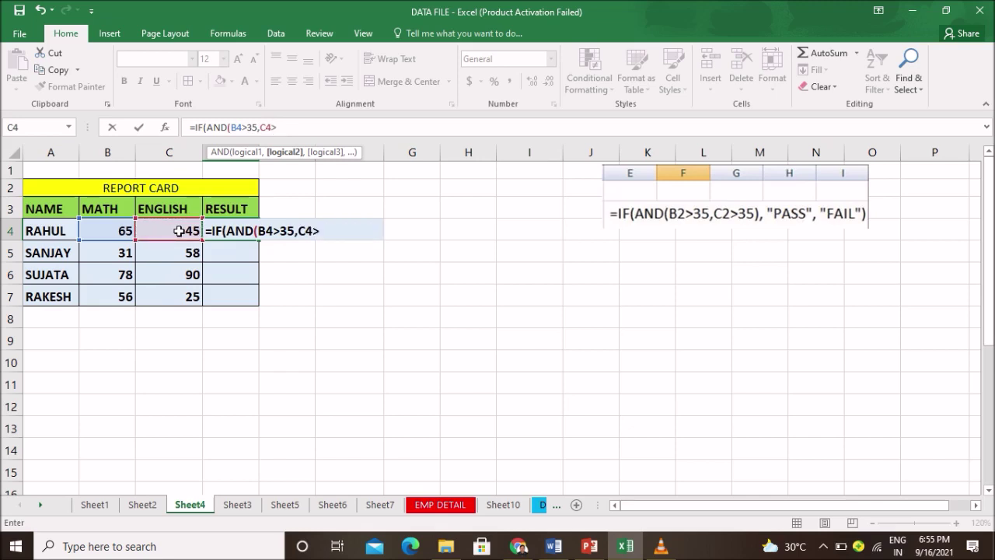
pyautogui.write('35')
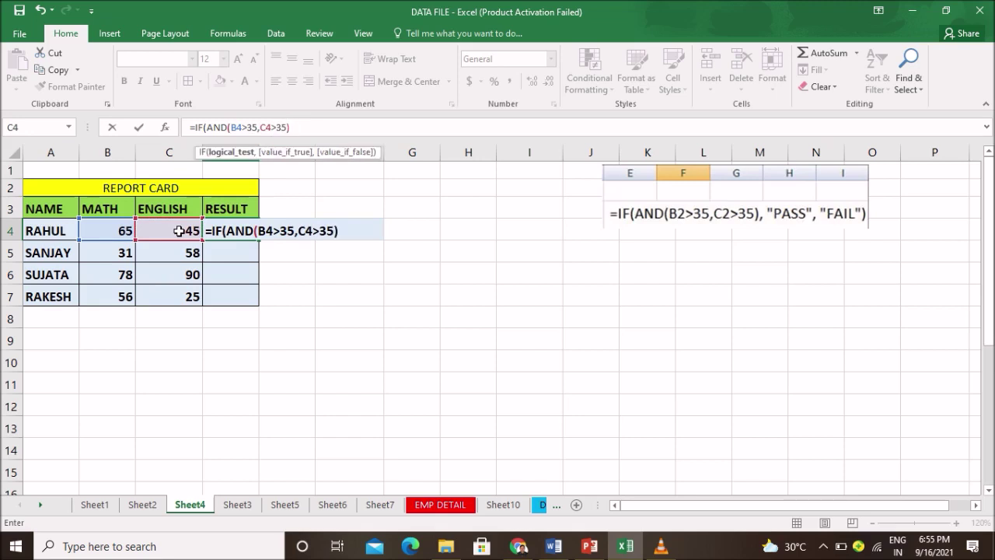
pyautogui.write(',"')
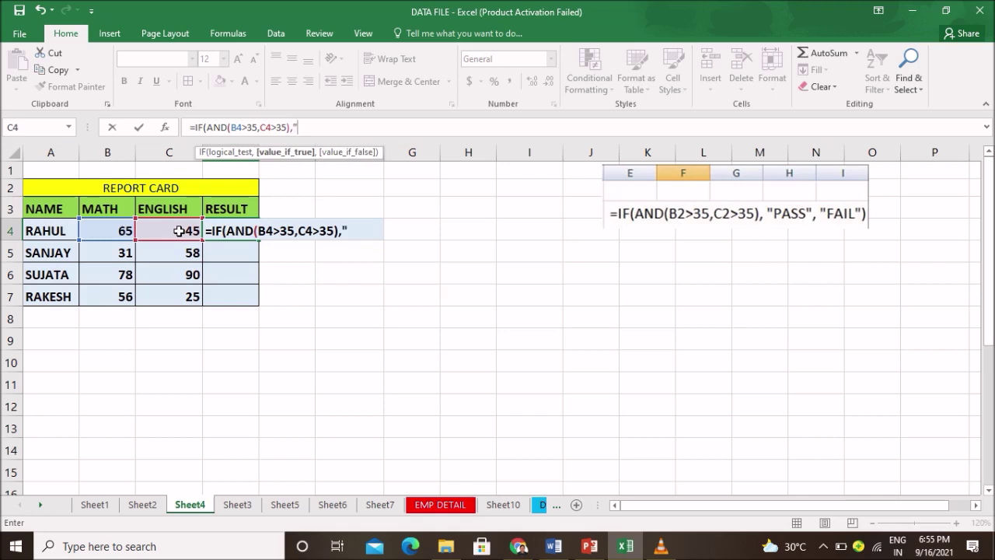
pyautogui.write('PASS"')
pyautogui.write(',')
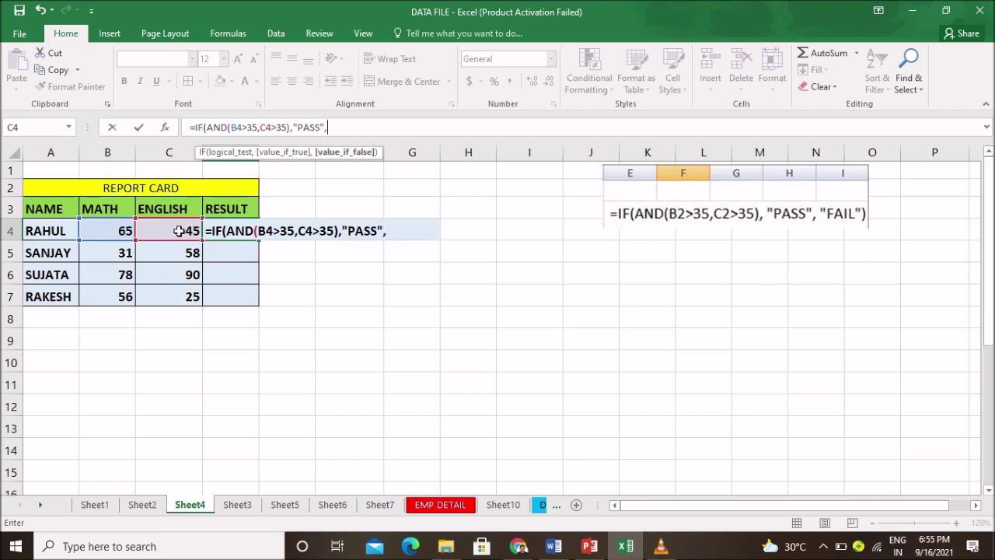
pyautogui.write('"FAIL')
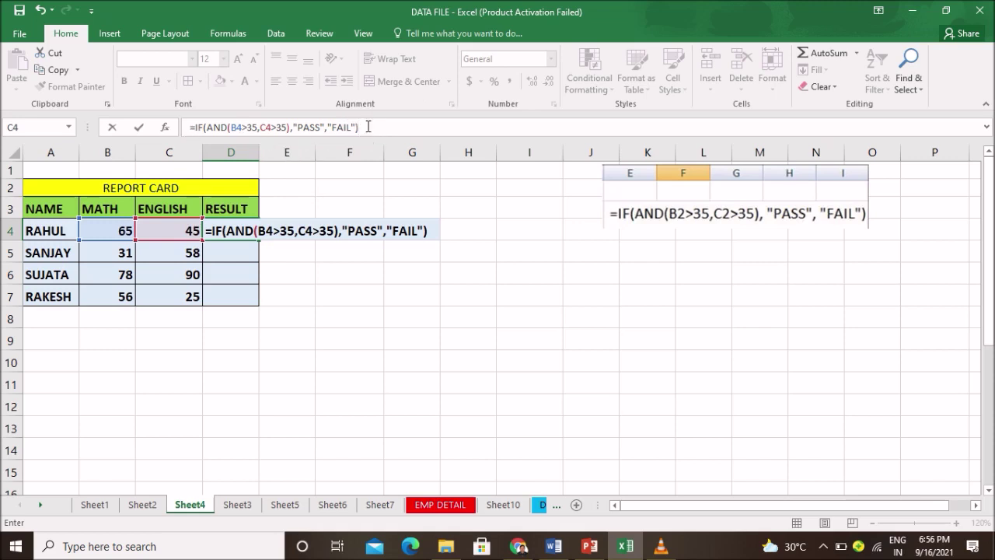
pyautogui.press('Return')
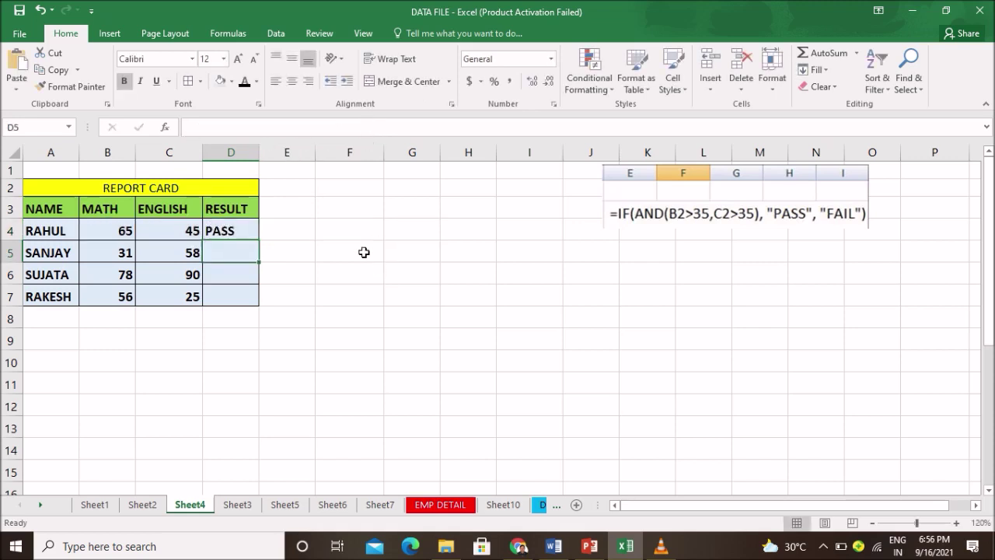
# - Fill the D4 formula down through D7, giving FAIL, PASS, FAIL for the remaining students
pyautogui.click(246, 230)
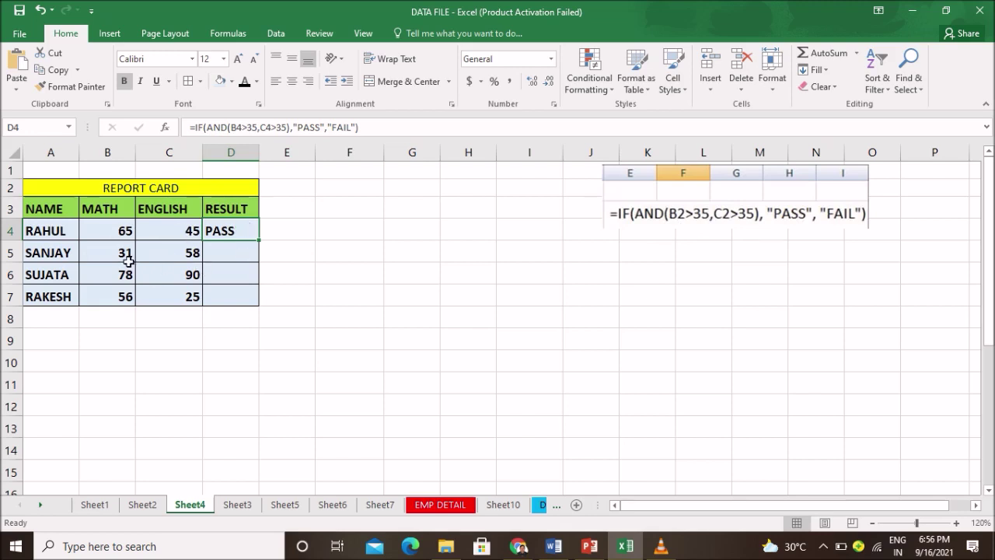
pyautogui.moveTo(259, 242); pyautogui.dragTo(261, 302)
pyautogui.click(410, 275)
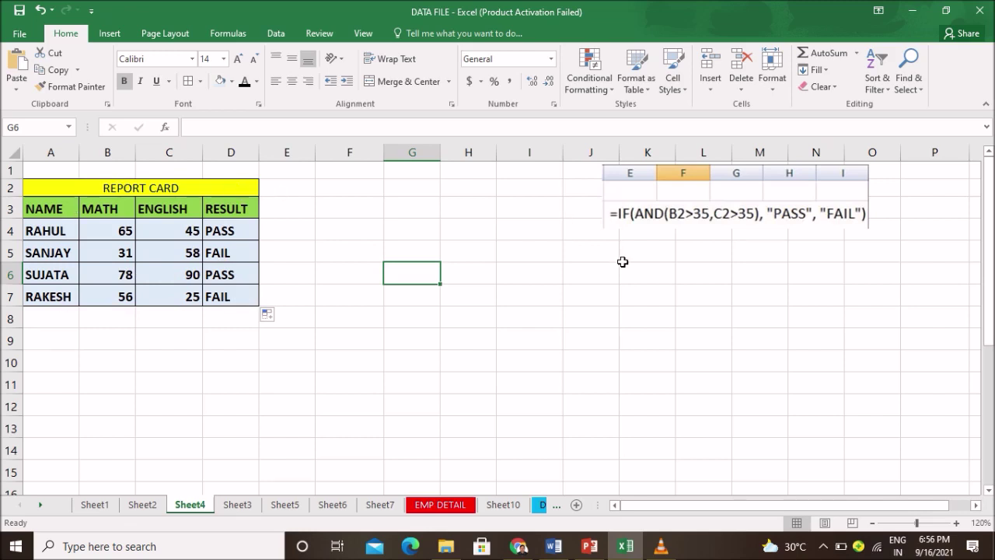
pyautogui.click(565, 331)
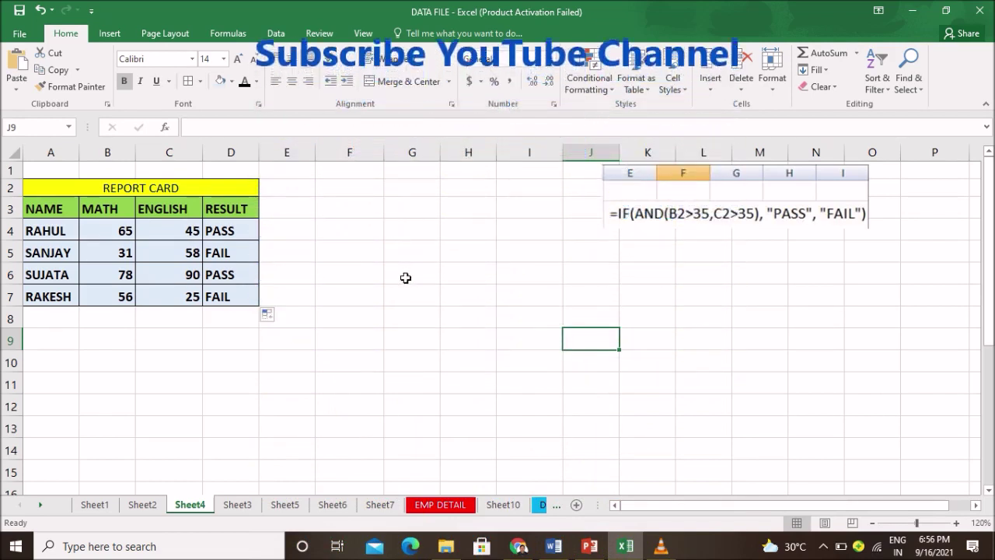
pyautogui.moveTo(458, 5)
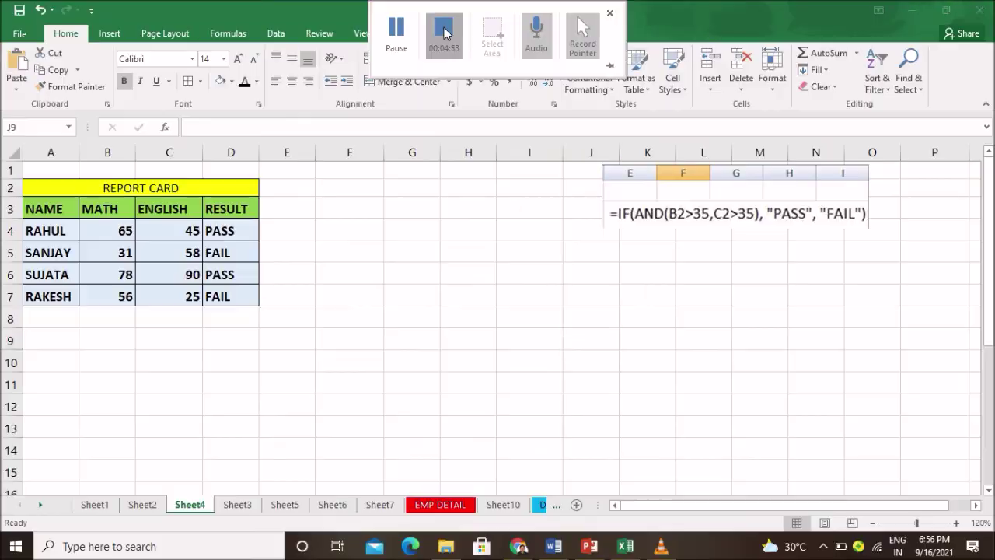
pyautogui.click(443, 28)
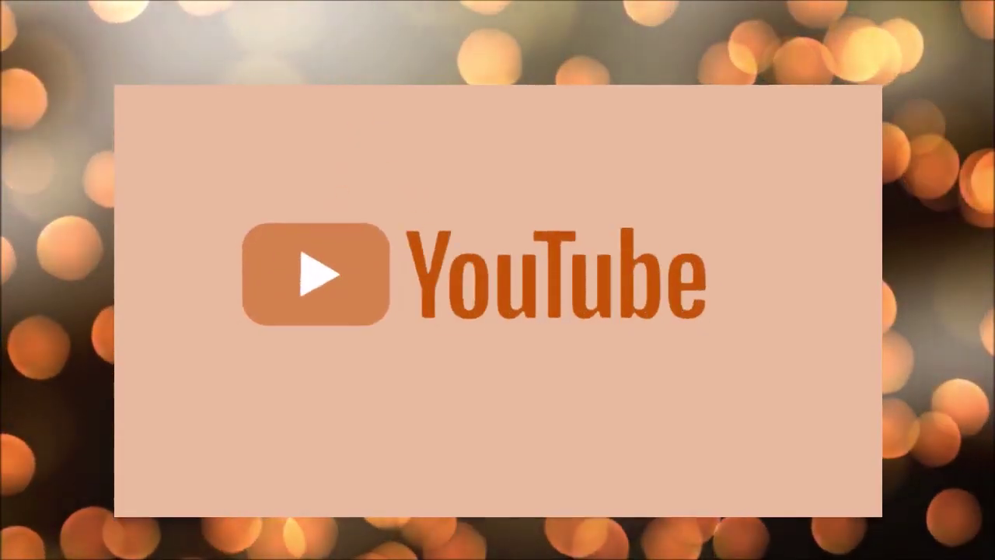